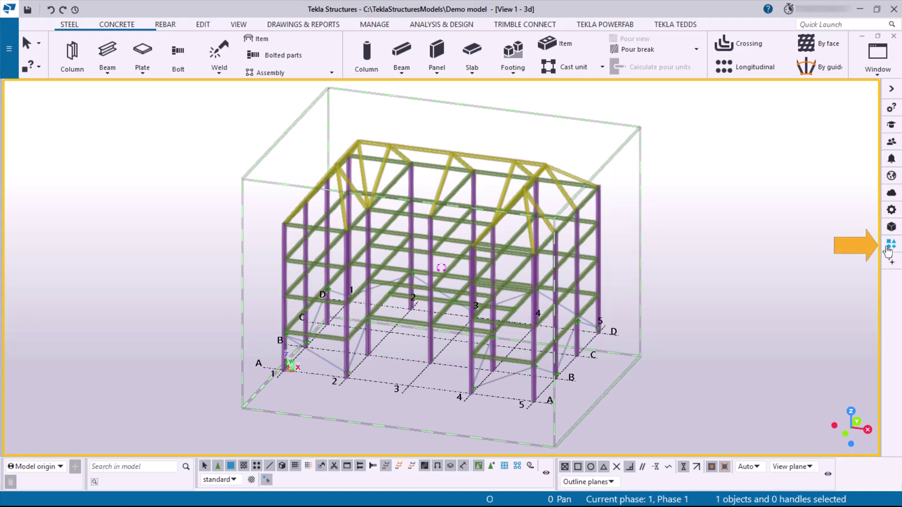
# Open the components catalog and expand Engineering > Popular to show Base plate, End plate and Tube gusset.
pyautogui.click(891, 245)
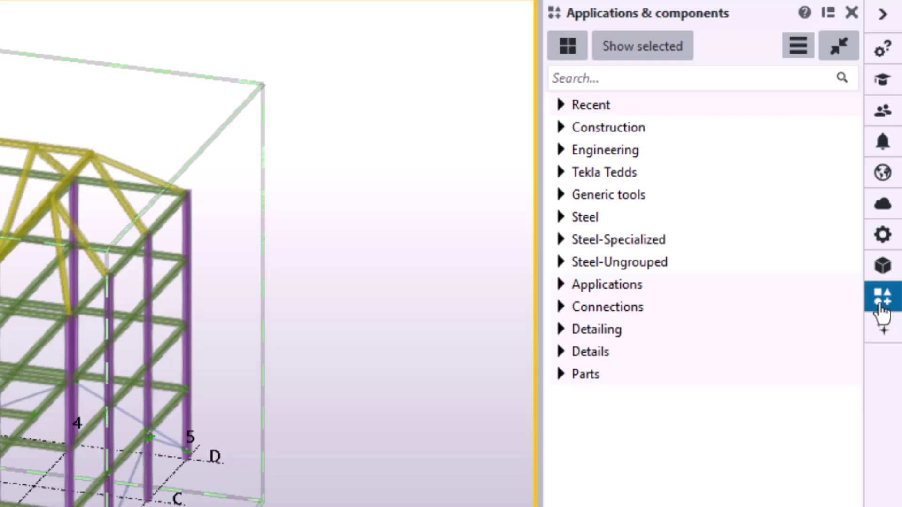
pyautogui.click(562, 151)
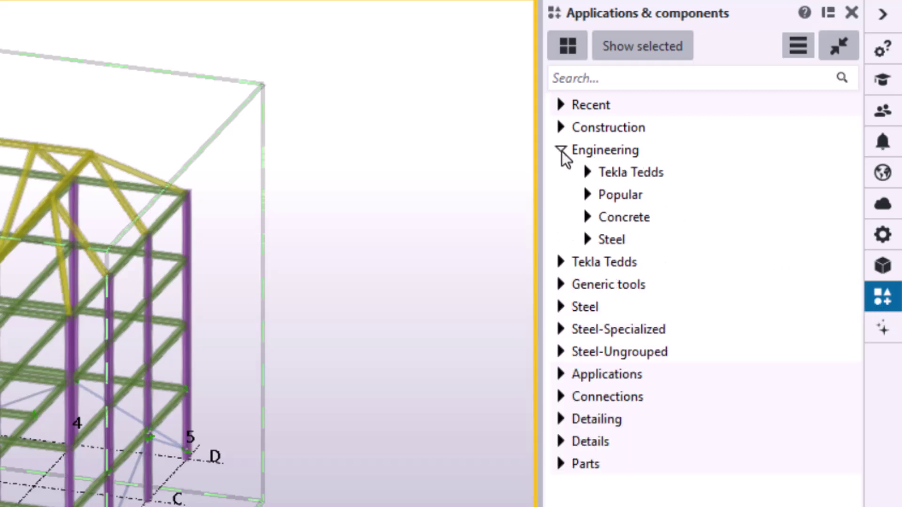
pyautogui.click(589, 197)
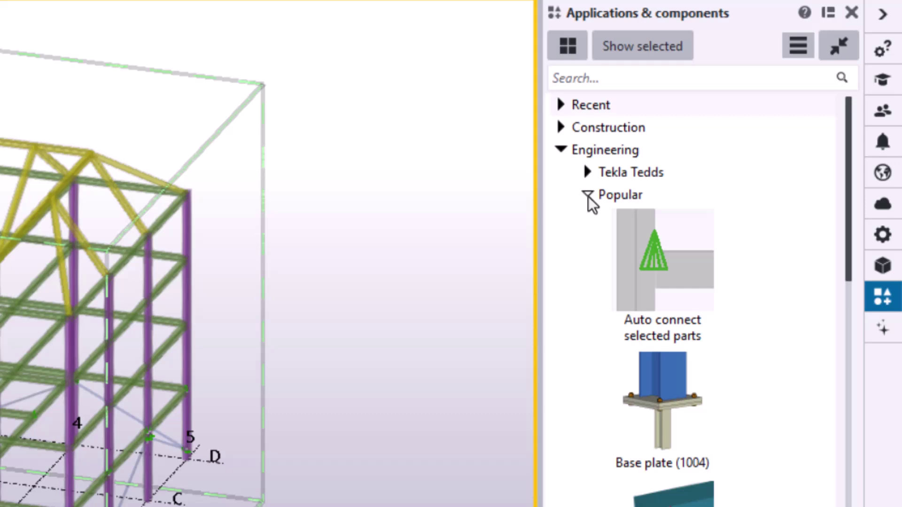
pyautogui.scroll(-5, 775, 324)
pyautogui.scroll(-4, 774, 325)
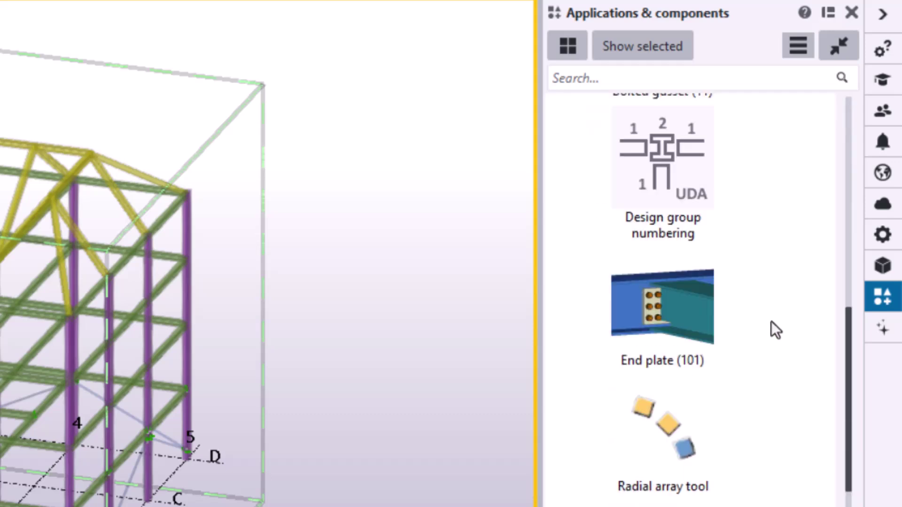
pyautogui.scroll(-5, 770, 321)
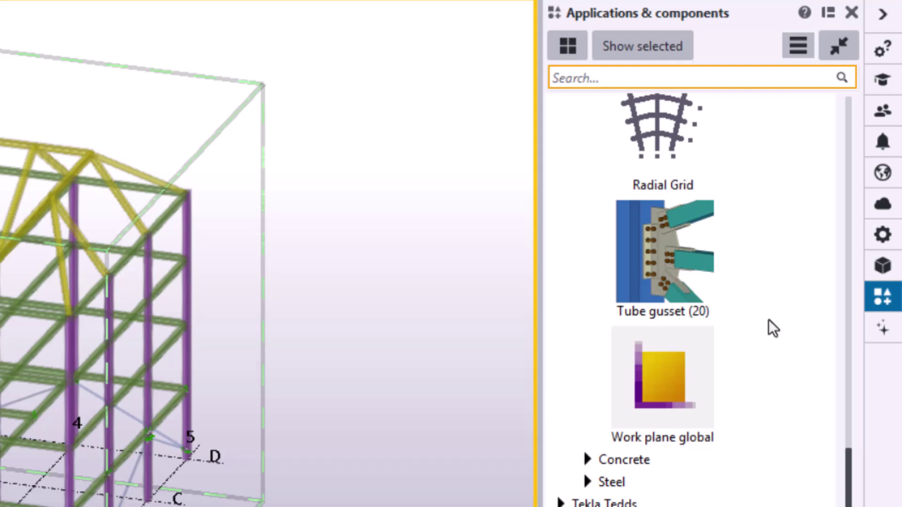
# Search the catalog for 'welded', replacing the earlier search term '43'.
pyautogui.click(689, 70)
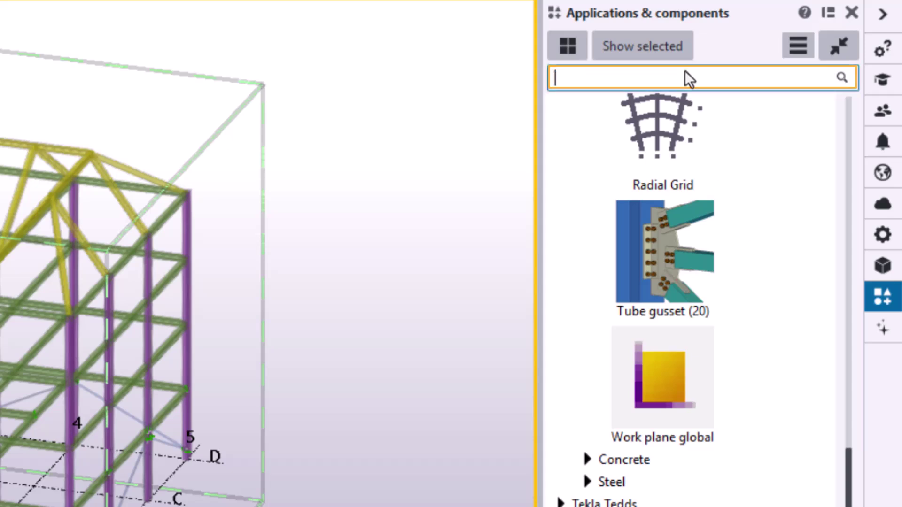
pyautogui.write('43')
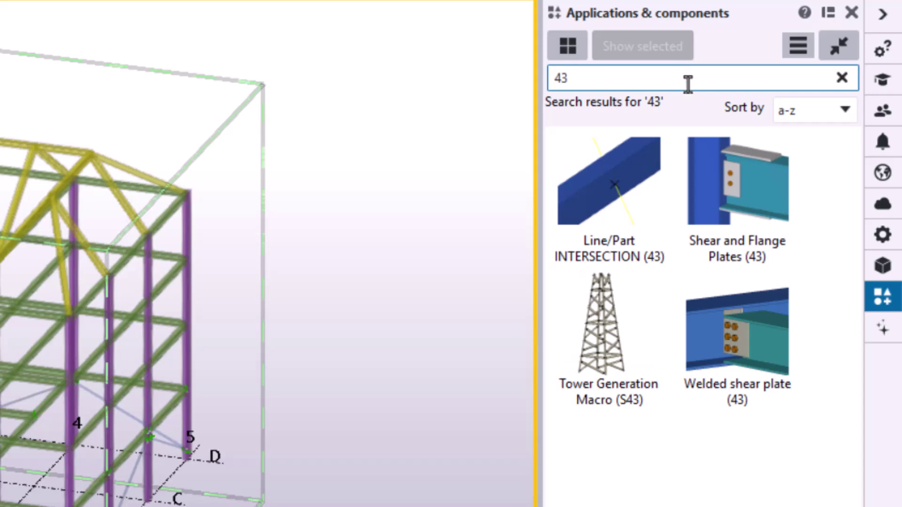
pyautogui.moveTo(620, 78); pyautogui.dragTo(526, 79)
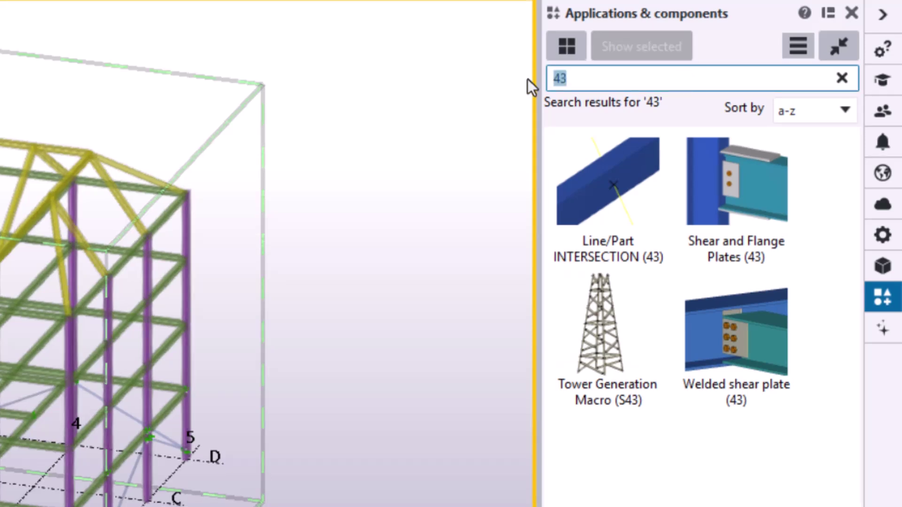
pyautogui.write('welded')
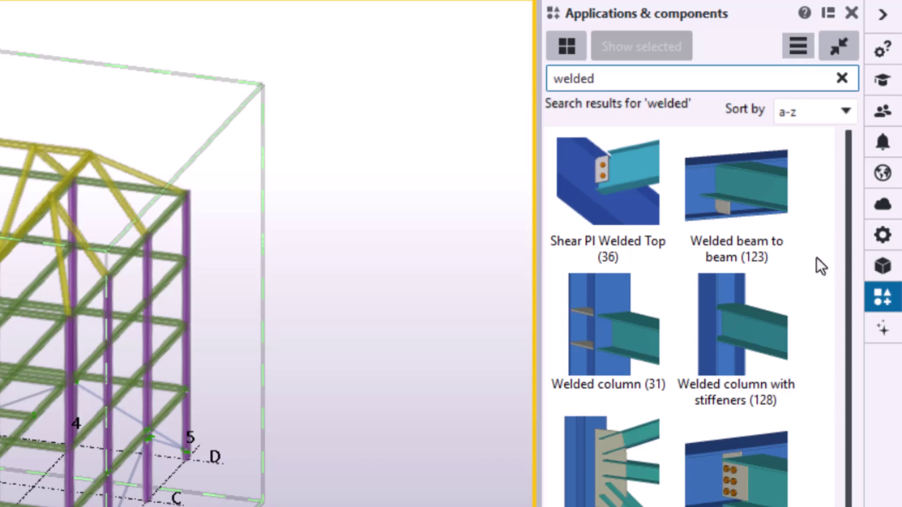
pyautogui.scroll(-3, 806, 255)
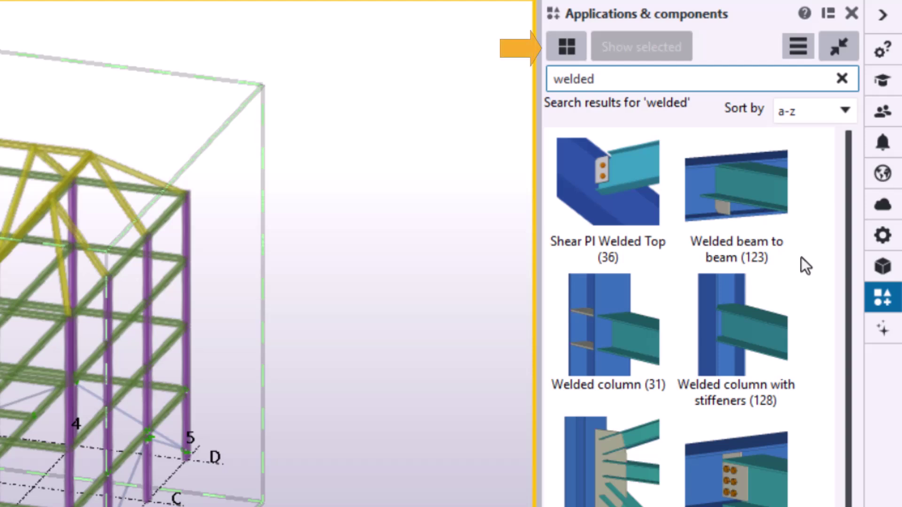
# Narrow the catalog pane to widen the model, then restore labelled welded thumbnails.
pyautogui.click(568, 49)
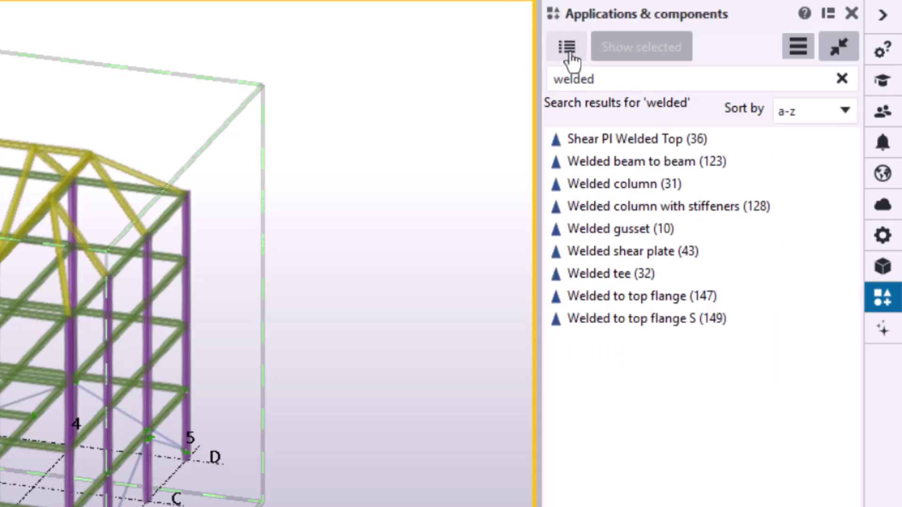
pyautogui.click(569, 49)
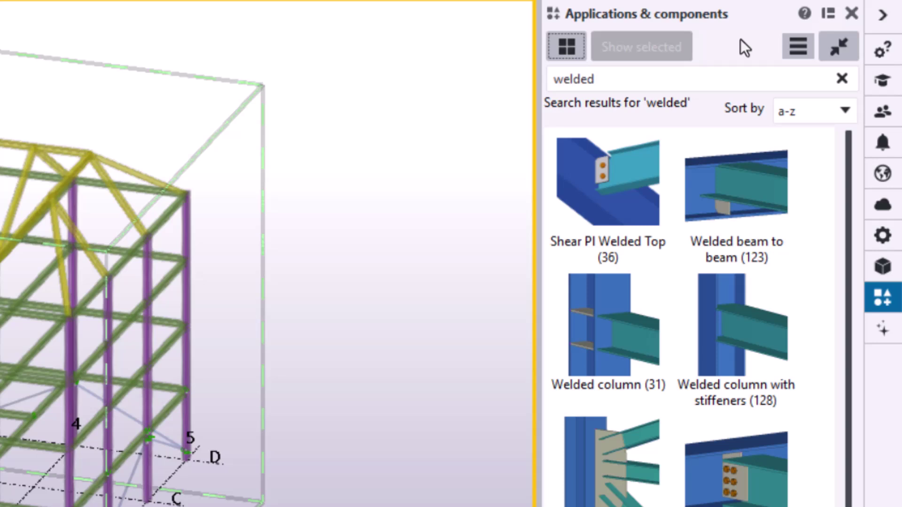
pyautogui.click(840, 50)
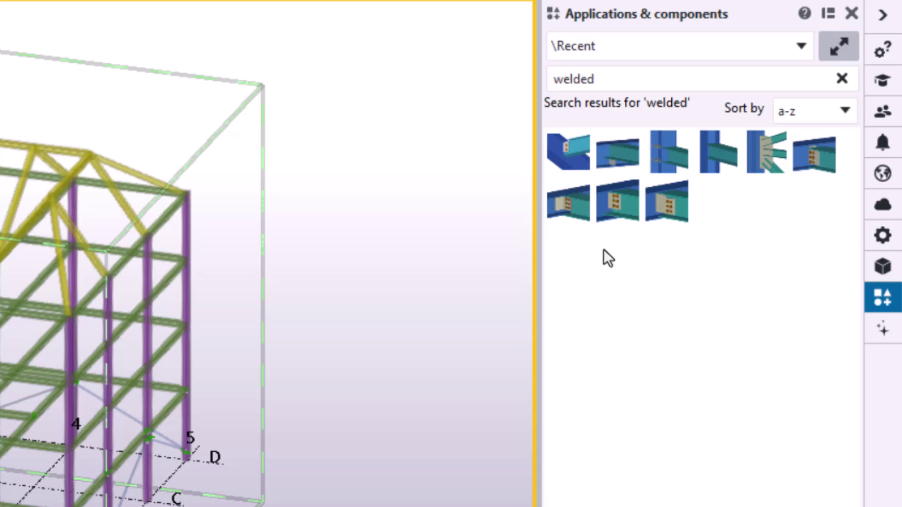
pyautogui.moveTo(535, 249)
pyautogui.mouseDown()
pyautogui.moveTo(784, 249)
pyautogui.moveTo(566, 250)
pyautogui.mouseUp()
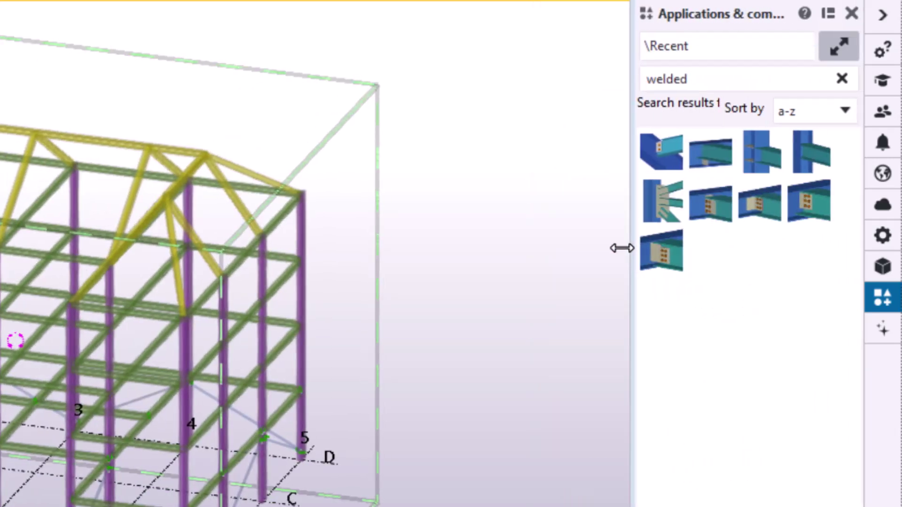
pyautogui.click(841, 50)
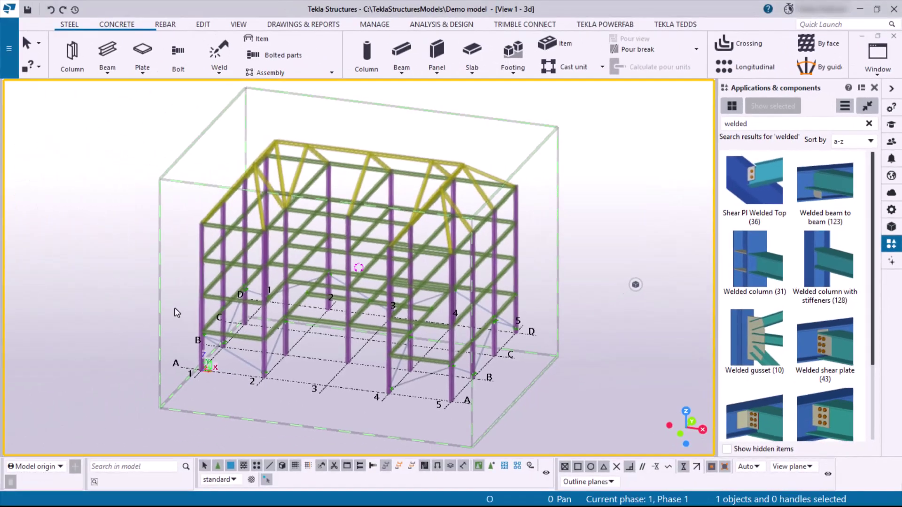
# Box-select the frame at gridlines 1–2, A–C and list its components: Bolted gusset, End plate, Tab plate.
pyautogui.moveTo(174, 309); pyautogui.dragTo(311, 405)
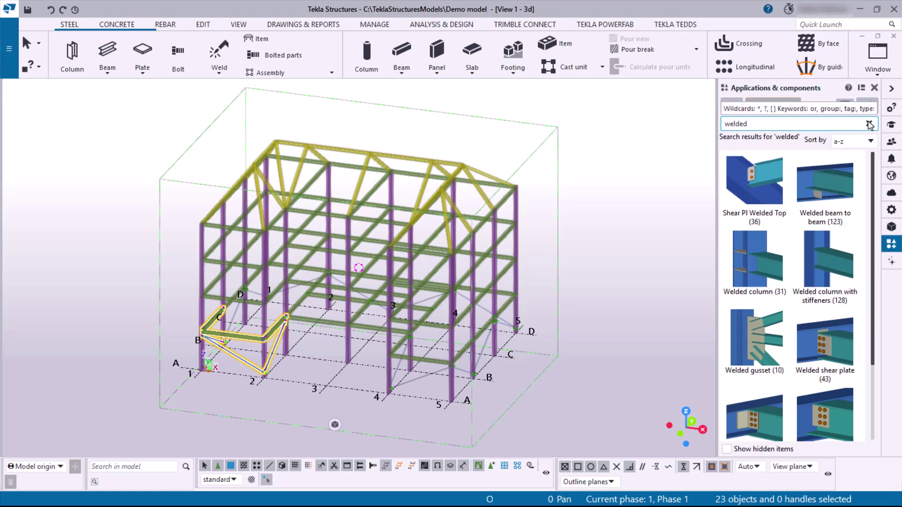
pyautogui.click(869, 125)
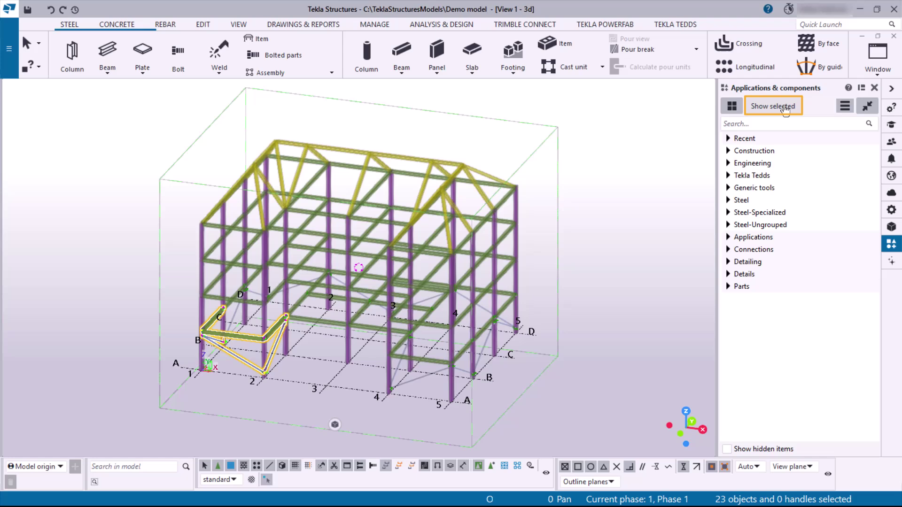
pyautogui.click(784, 111)
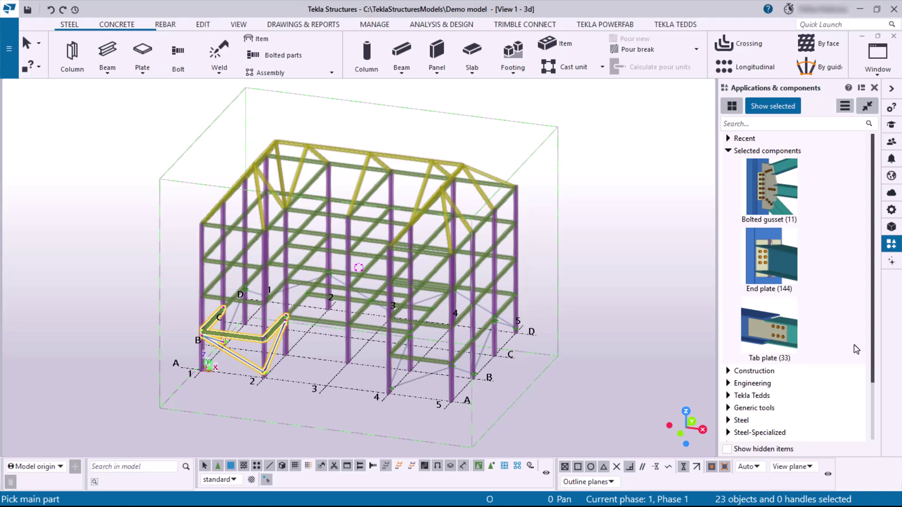
# Create a new catalog group named Favorites.
pyautogui.rightClick(854, 347)
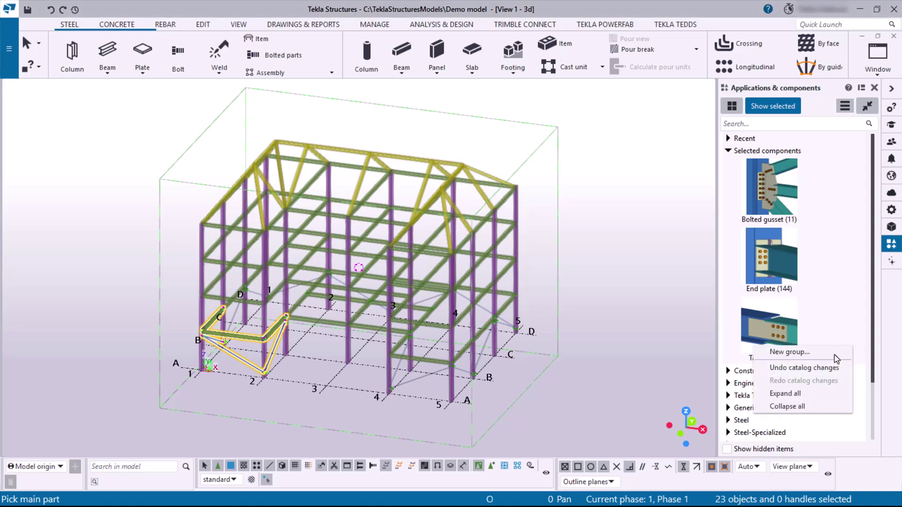
pyautogui.click(835, 358)
pyautogui.hotkey('ctrl', 'shift', 'Right')
pyautogui.hotkey('ctrl', 'shift', 'Right')
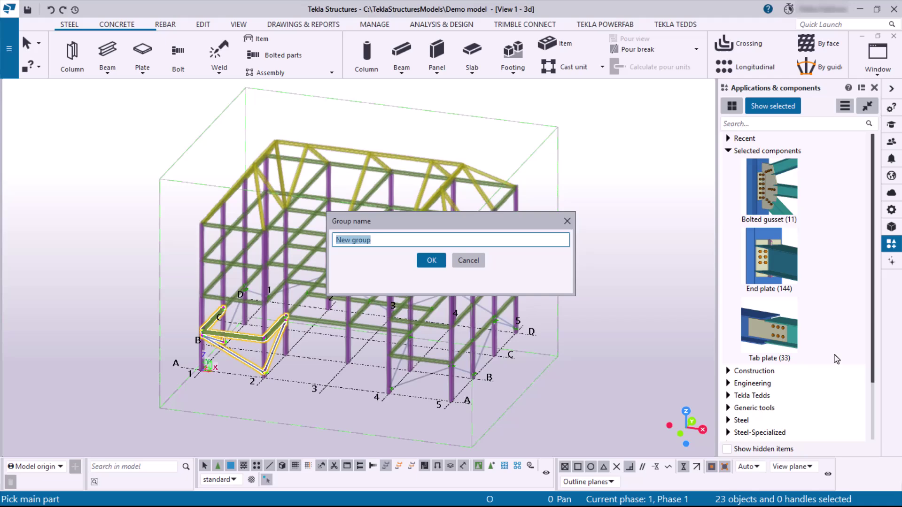
pyautogui.write('Favorite')
pyautogui.write('s')
pyautogui.click(430, 262)
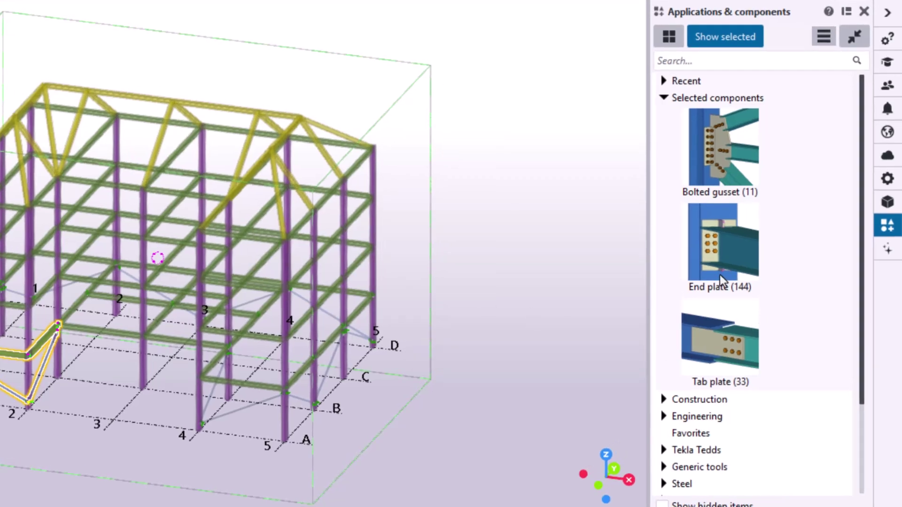
# Add Tab plate and End plate to Favorites and expand the group.
pyautogui.moveTo(720, 246)
pyautogui.keyDown('ctrl'); pyautogui.click(723, 341); pyautogui.keyUp('ctrl')
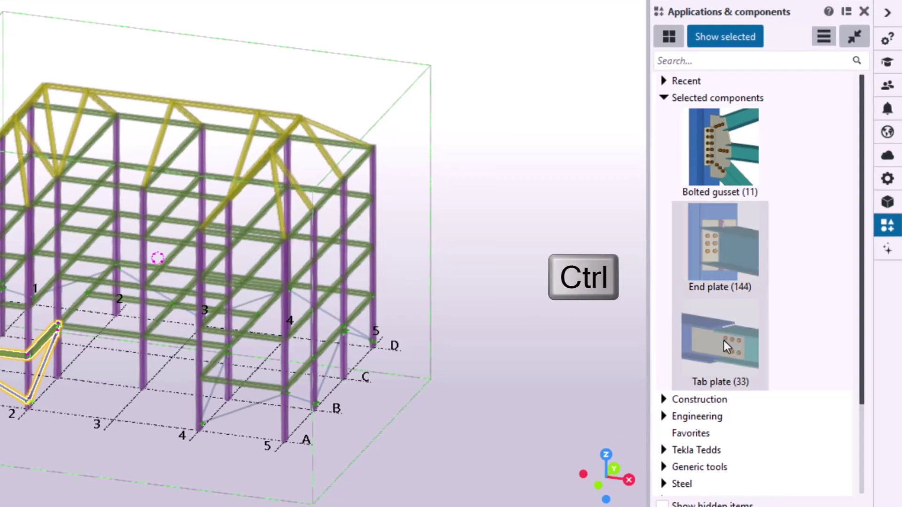
pyautogui.rightClick(724, 341)
pyautogui.moveTo(779, 350)
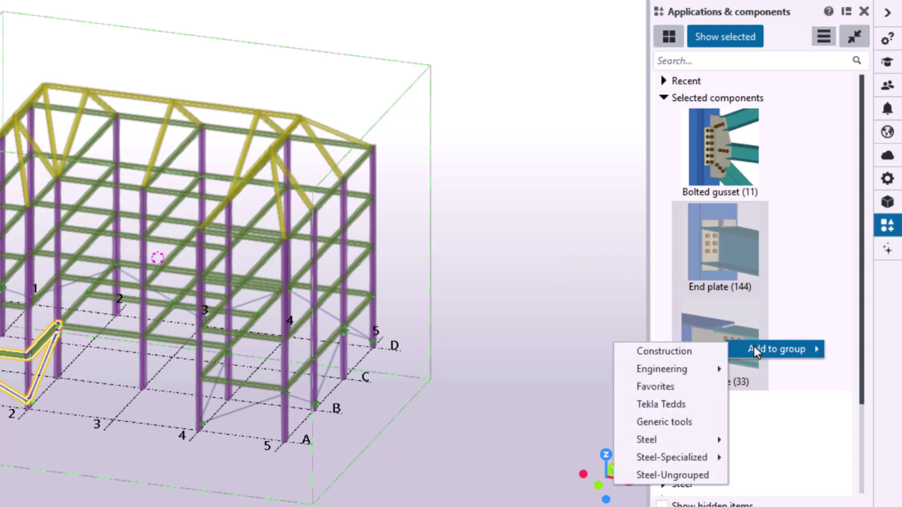
pyautogui.click(697, 393)
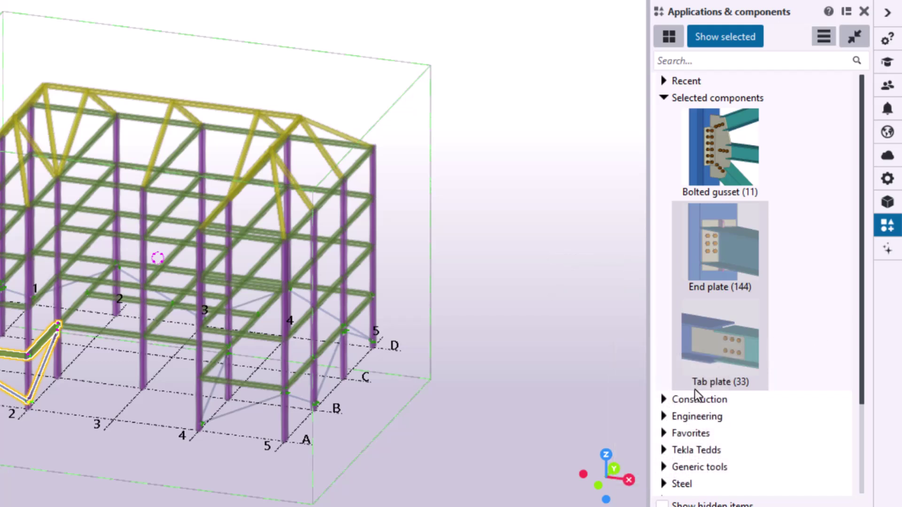
pyautogui.click(663, 434)
pyautogui.scroll(-3, 742, 445)
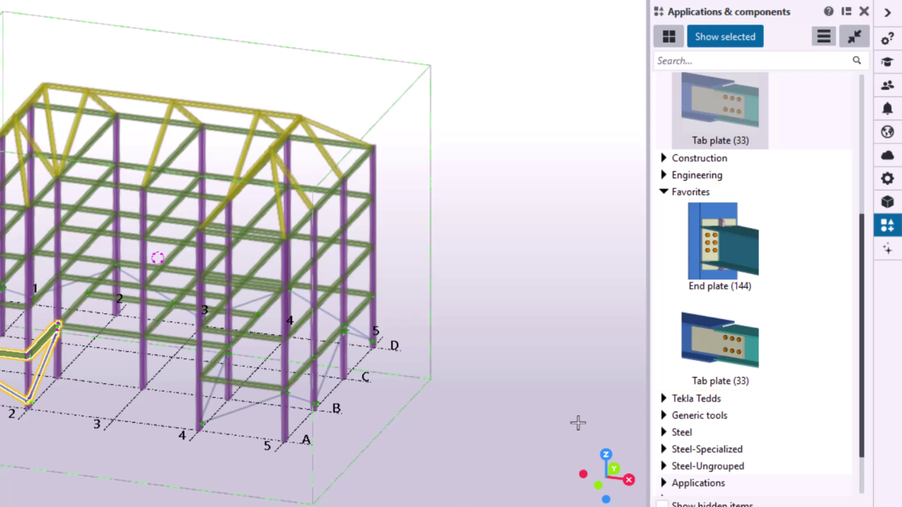
# Remove Tab plate from Favorites and expand Steel > Beam to beam connections.
pyautogui.rightClick(708, 358)
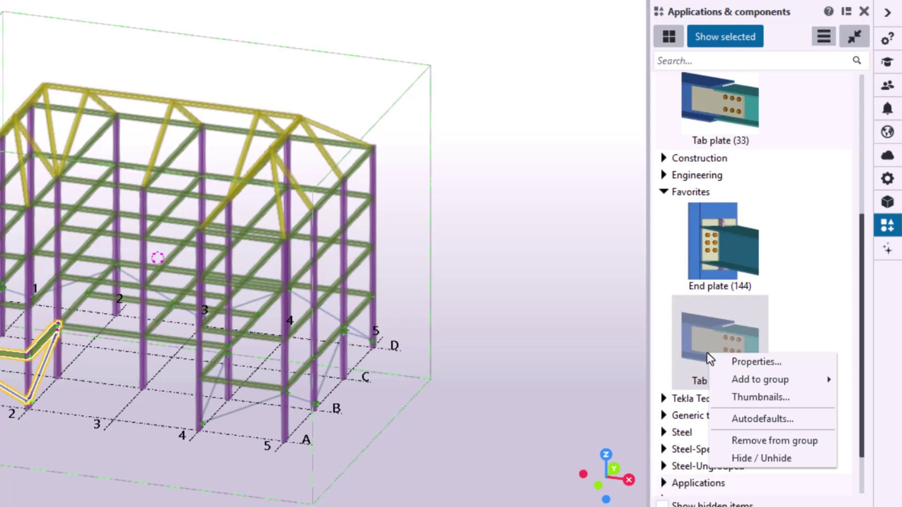
pyautogui.click(775, 446)
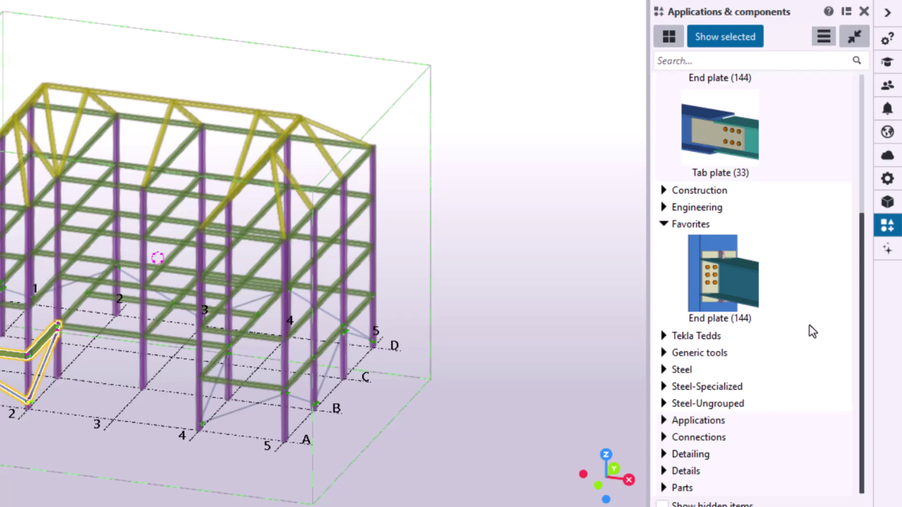
pyautogui.click(663, 369)
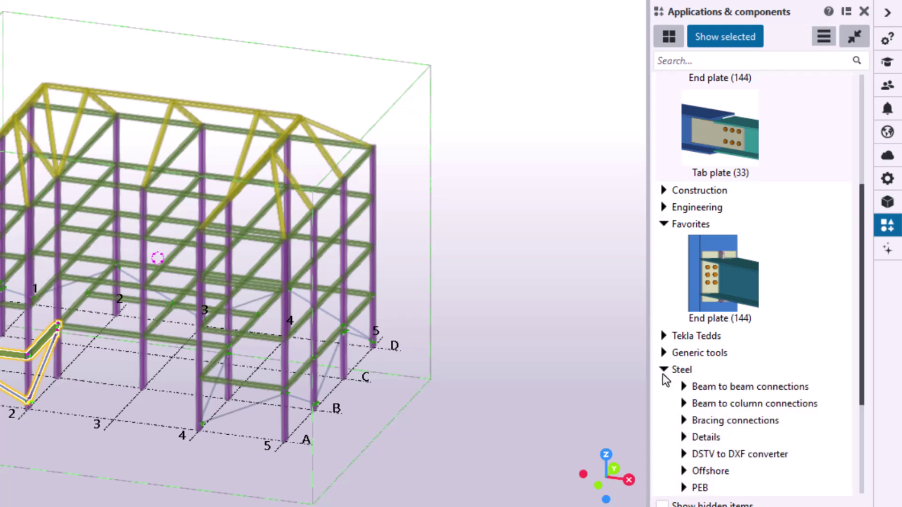
pyautogui.click(684, 388)
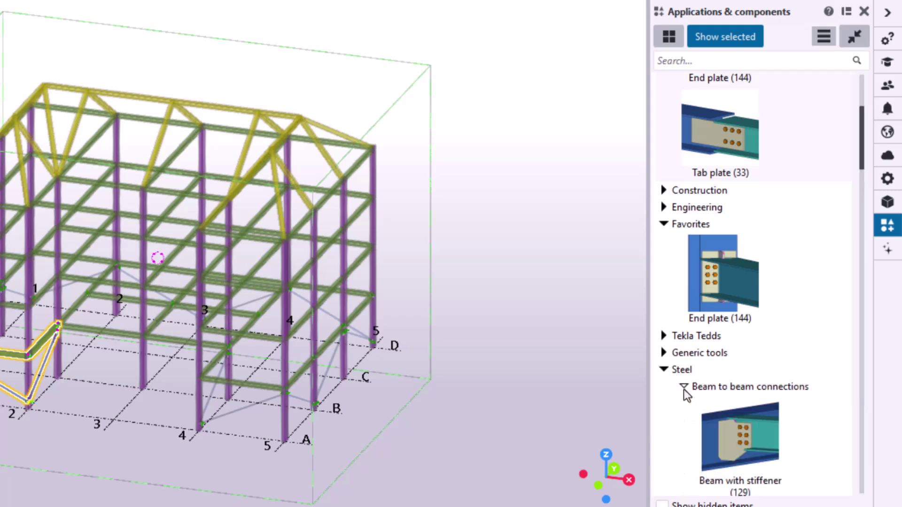
pyautogui.scroll(-3, 717, 397)
# Hide the Clip angle component in Beam to beam connections.
pyautogui.rightClick(717, 398)
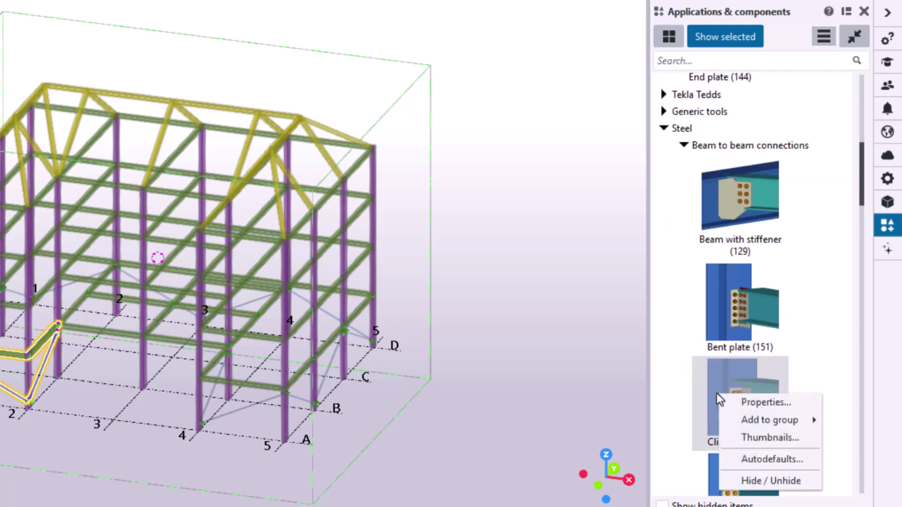
pyautogui.click(664, 375)
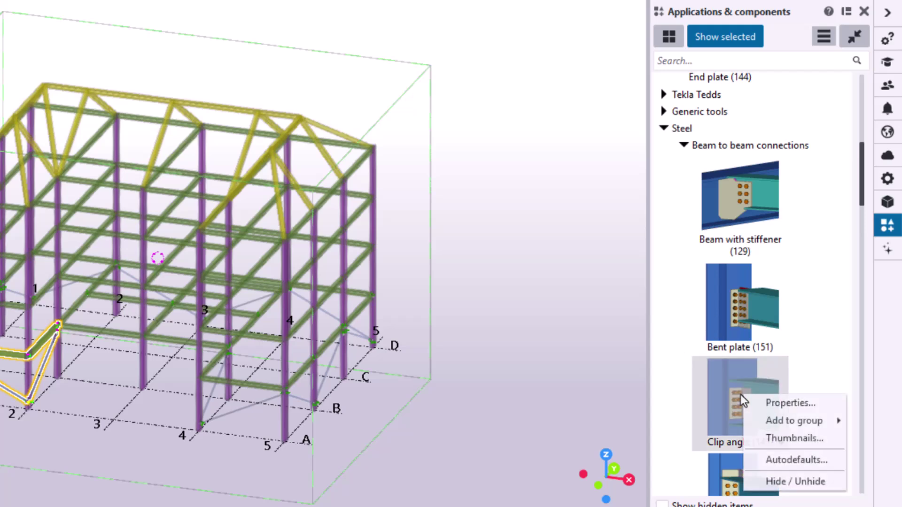
pyautogui.click(767, 485)
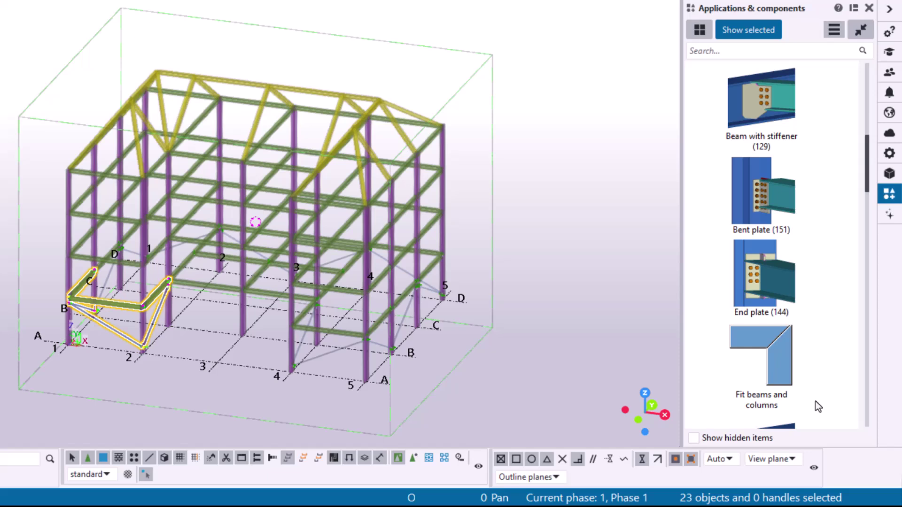
# Show hidden items, unhide Clip angle, then turn Show hidden items back off.
pyautogui.click(694, 438)
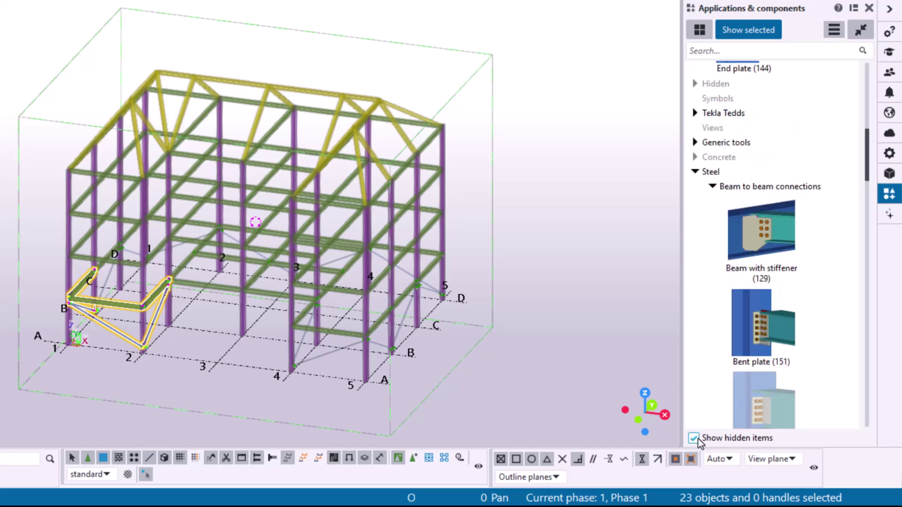
pyautogui.scroll(-5, 837, 381)
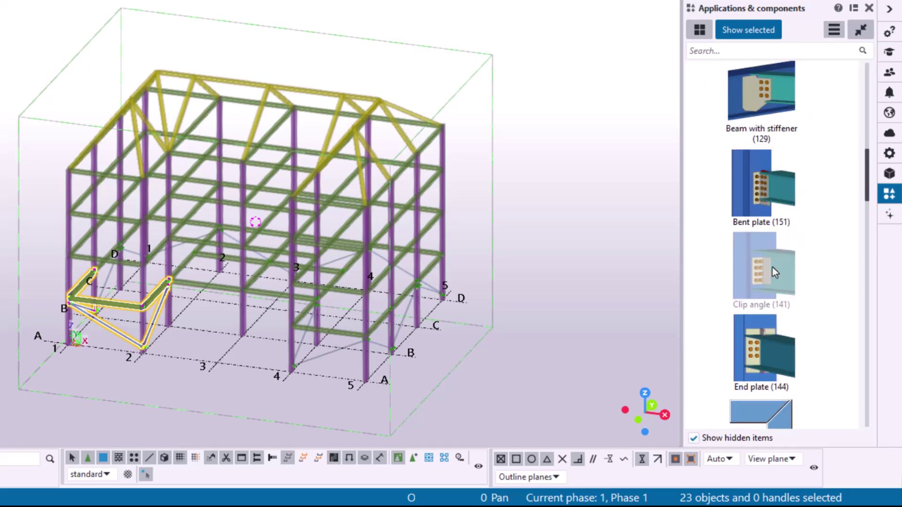
pyautogui.rightClick(772, 267)
pyautogui.click(801, 350)
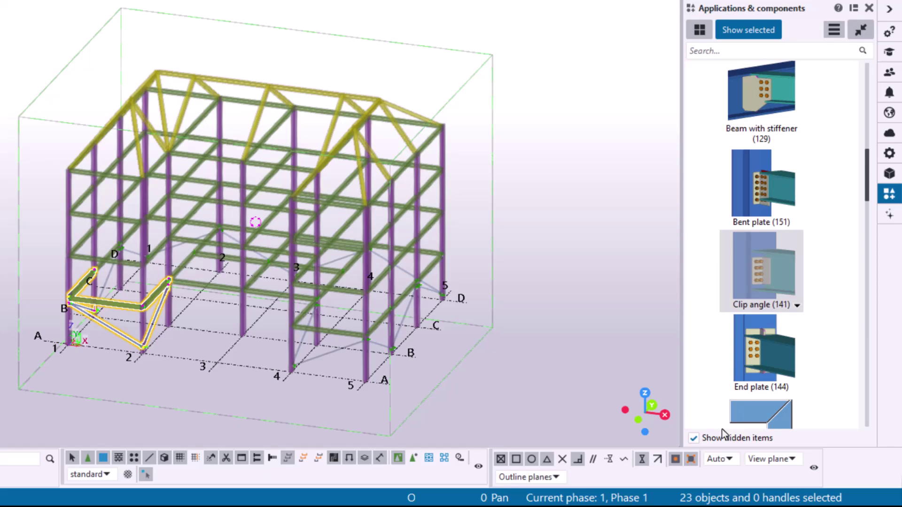
pyautogui.click(693, 439)
pyautogui.scroll(2, 812, 333)
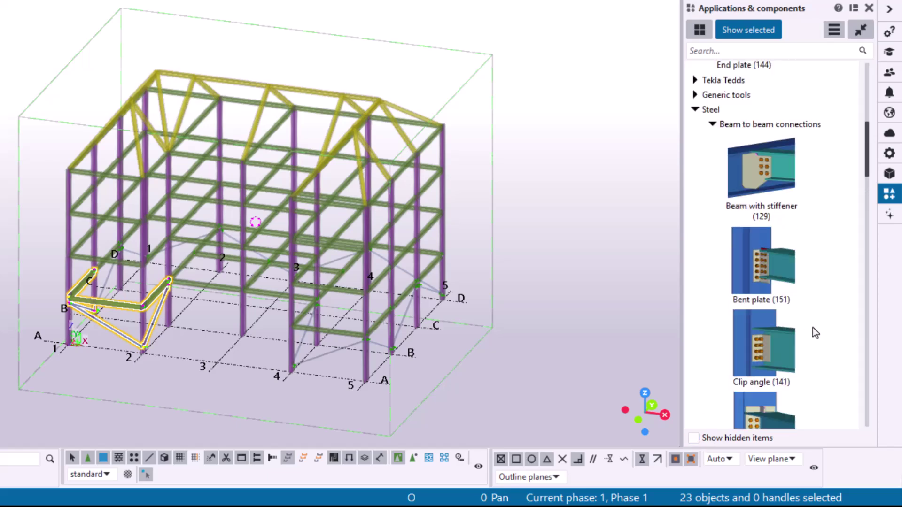
pyautogui.click(493, 331)
pyautogui.moveTo(493, 331)
pyautogui.keyDown('ctrl'); pyautogui.mouseDown(button='middle')
pyautogui.moveTo(452, 336)
pyautogui.moveTo(433, 324)
pyautogui.mouseUp(button='middle'); pyautogui.keyUp('ctrl')
pyautogui.scroll(5, 433, 325)
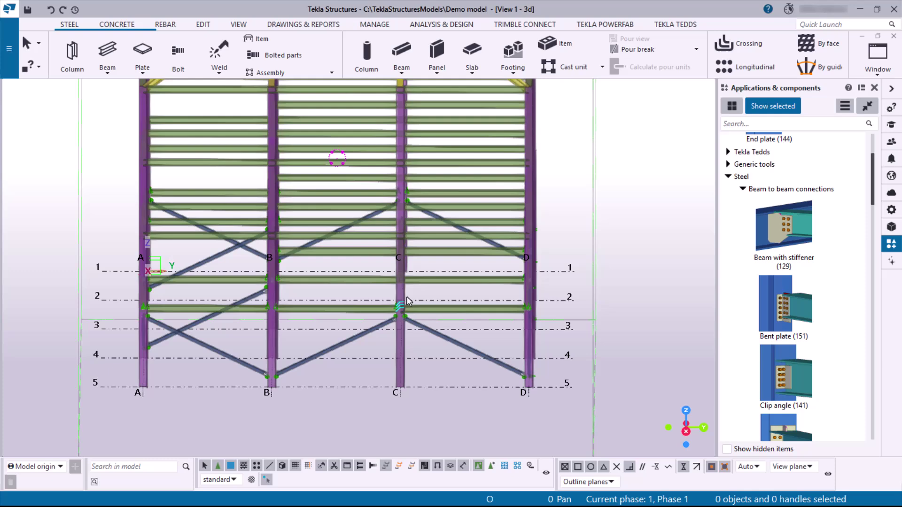
pyautogui.scroll(2, 433, 324)
pyautogui.scroll(2, 357, 377)
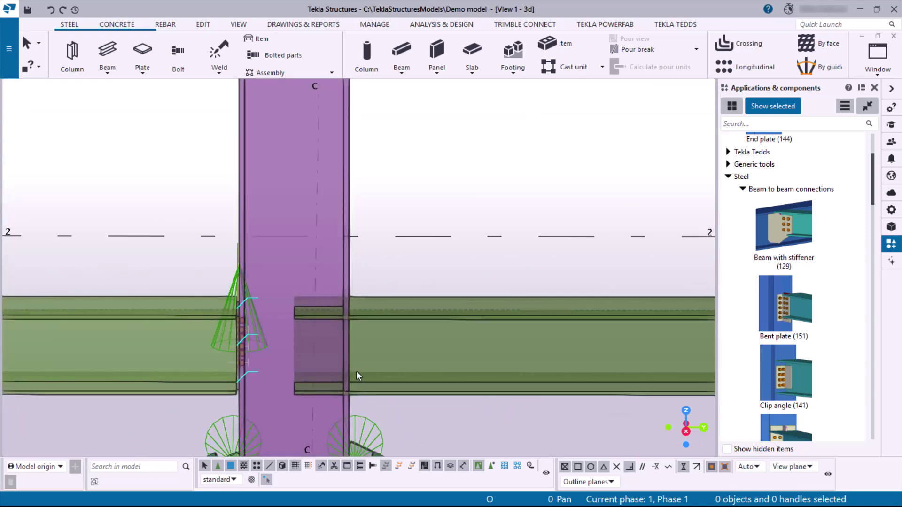
pyautogui.scroll(2, 735, 289)
pyautogui.scroll(2, 736, 289)
# Connect column C to the right-hand beam with an End plate connection.
pyautogui.click(761, 239)
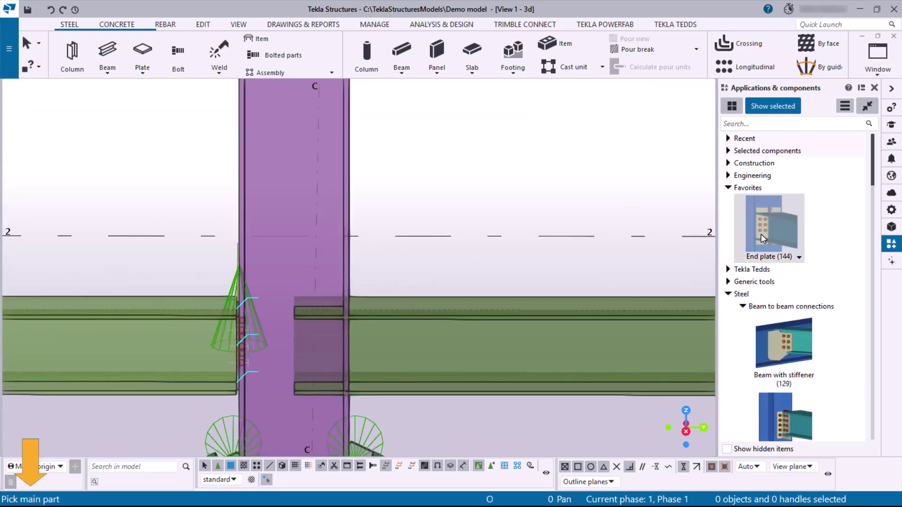
pyautogui.click(345, 261)
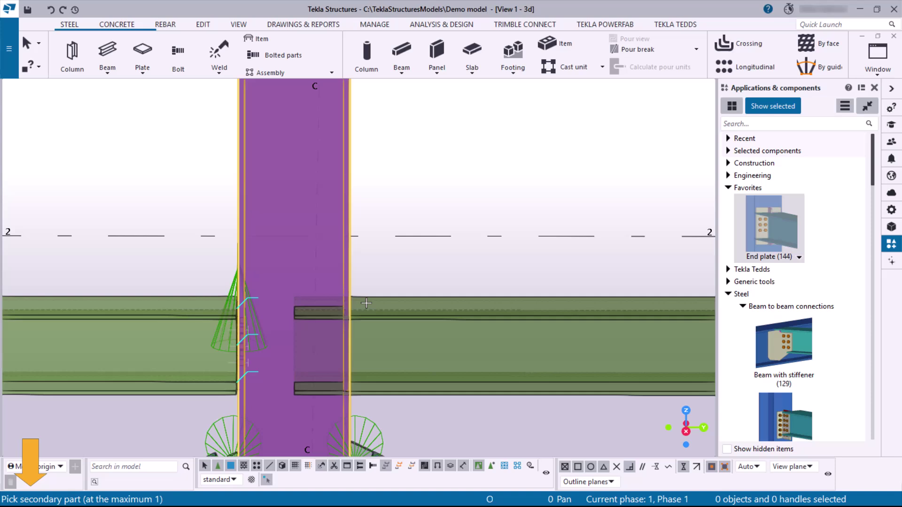
pyautogui.click(367, 303)
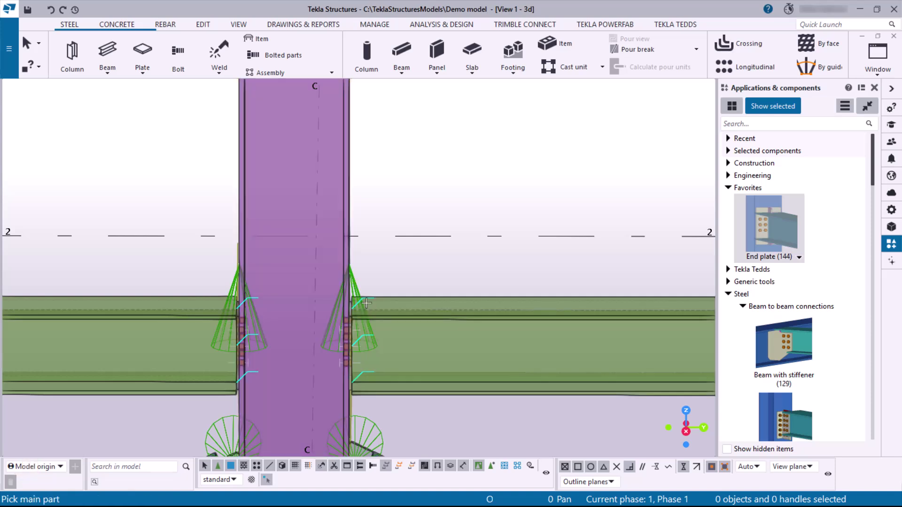
# Open the End plate connection's properties and enter 5.00 in the top dimension field.
pyautogui.rightClick(366, 303)
pyautogui.click(432, 93)
pyautogui.doubleClick(352, 327)
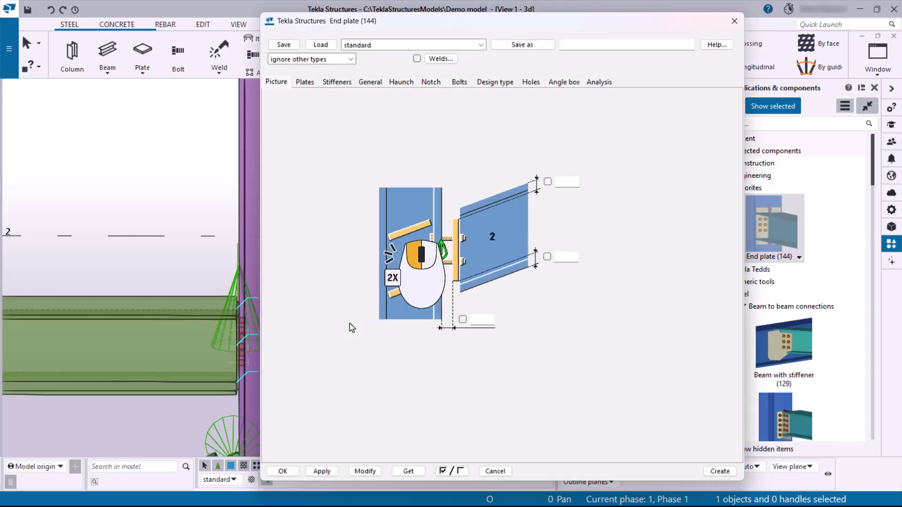
pyautogui.click(574, 182)
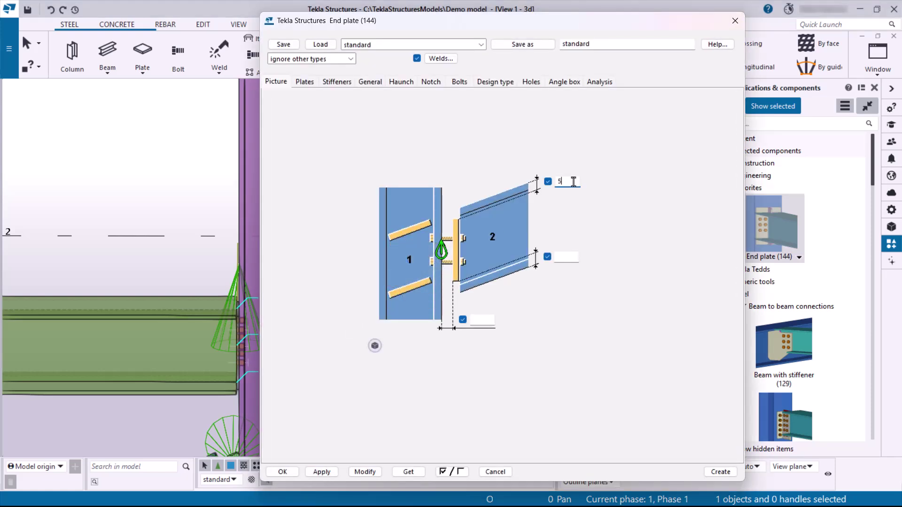